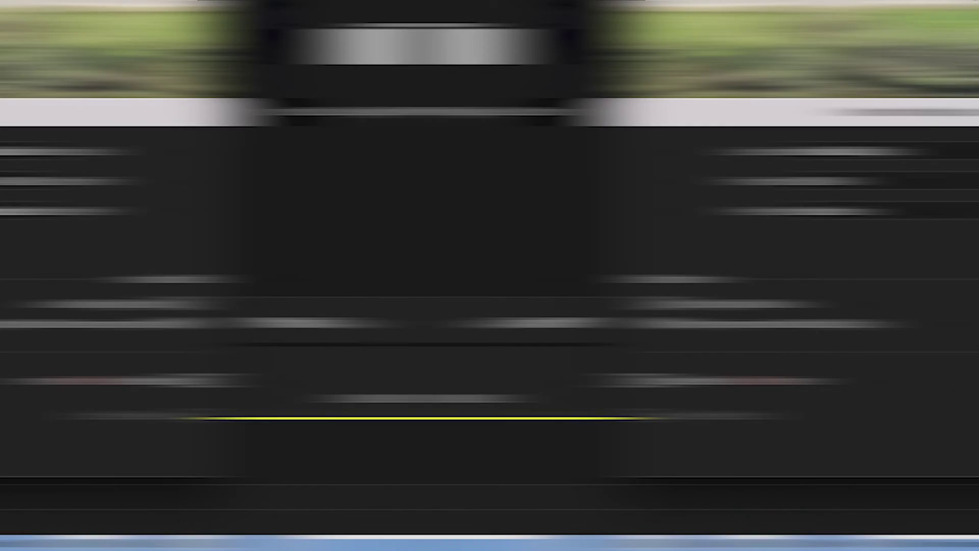
Start Render and Replace with Individual Clips, H.264 format and the Youtube preset
left_click(722, 452)
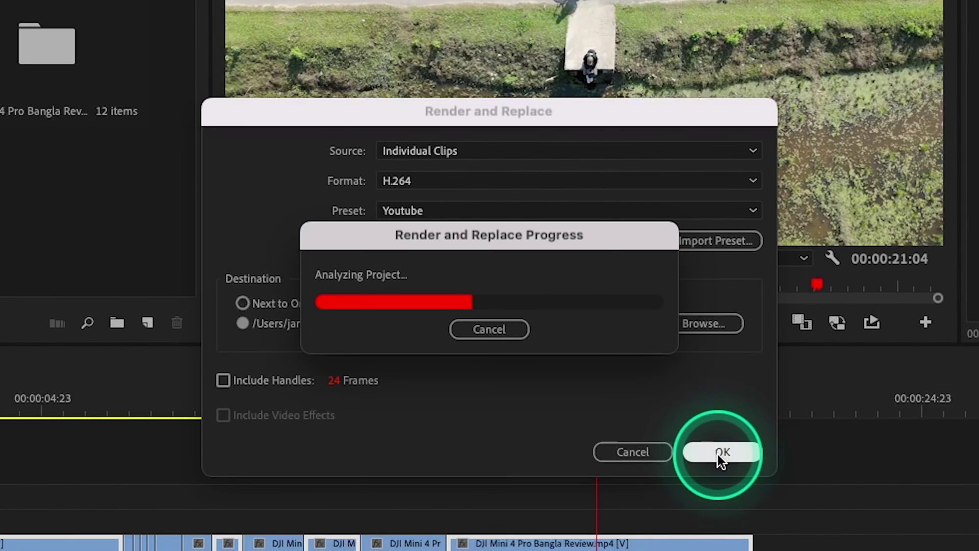
Inspect the first rendered clip file, then play the uncut drone clip in the sequence
left_click(234, 143)
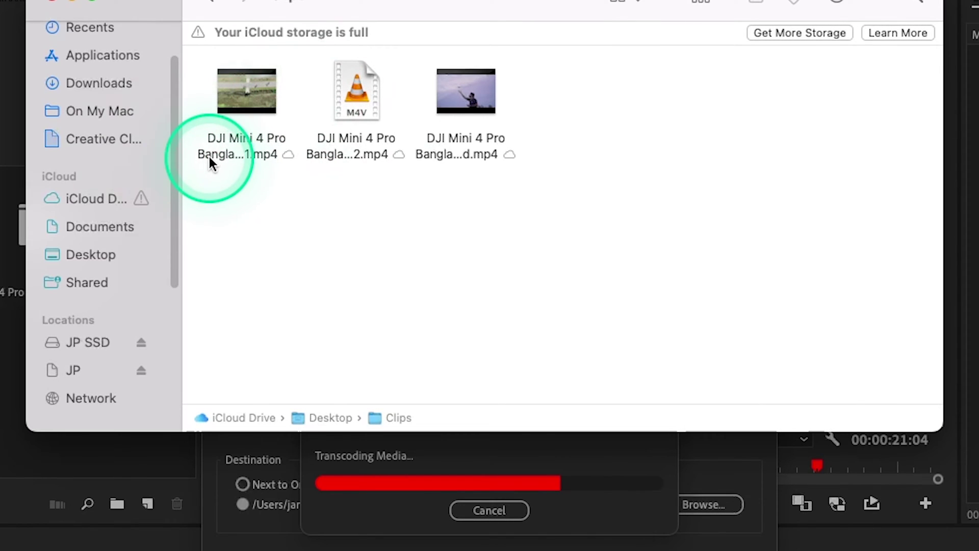
left_click(244, 154)
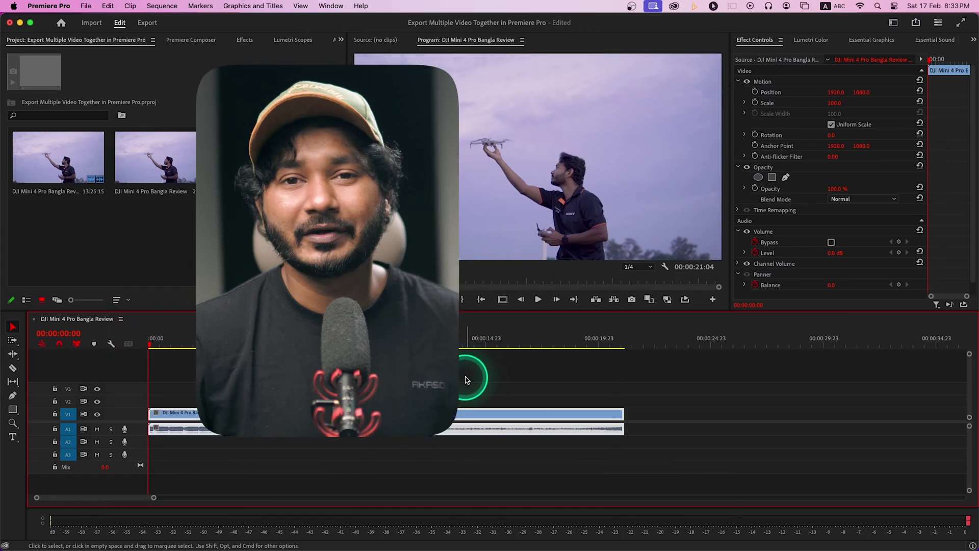
left_click(177, 339)
key("Home")
key("space")
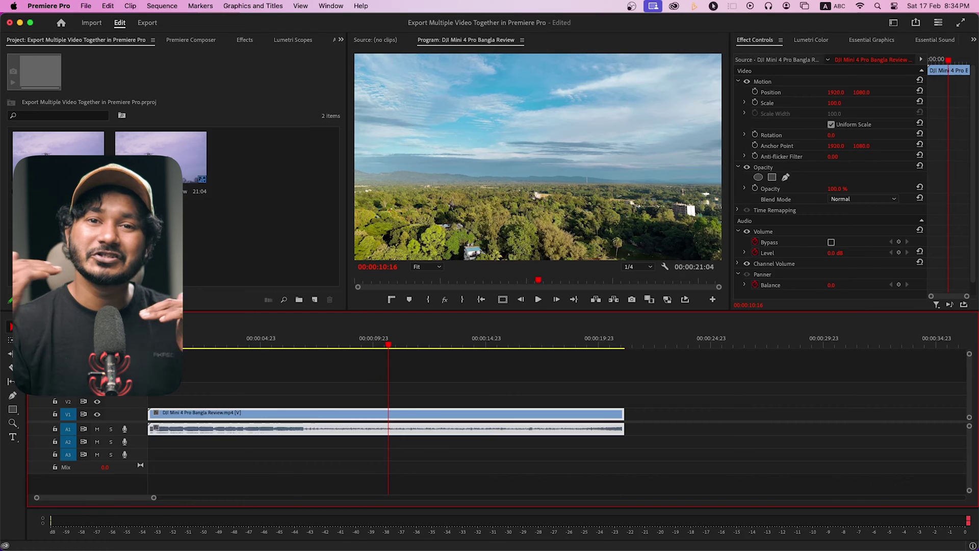
left_click_drag(388, 345, 157, 338)
Open Scene Edit Detection for the V1 drone clip, with Apply a cut and Create bin of subclips enabled
key("space")
left_click(278, 413)
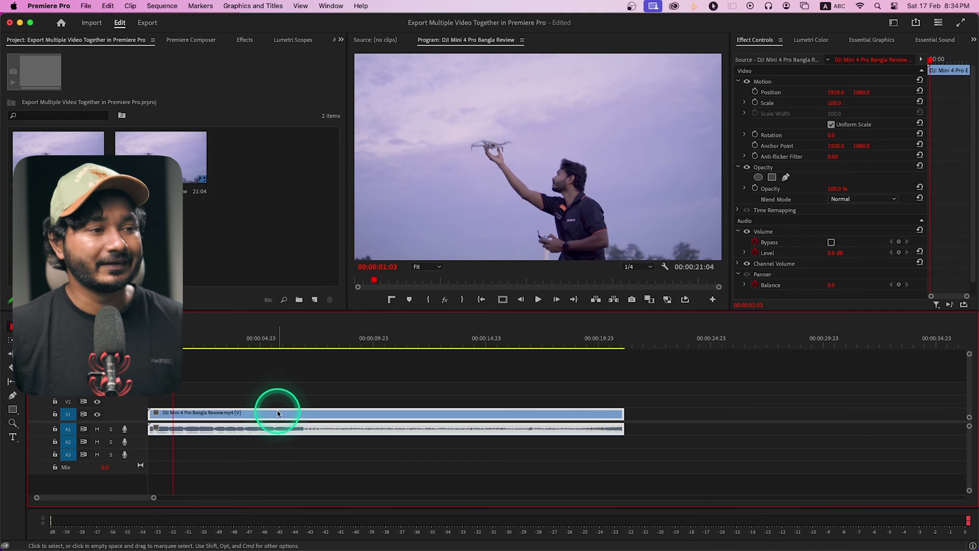
right_click(278, 415)
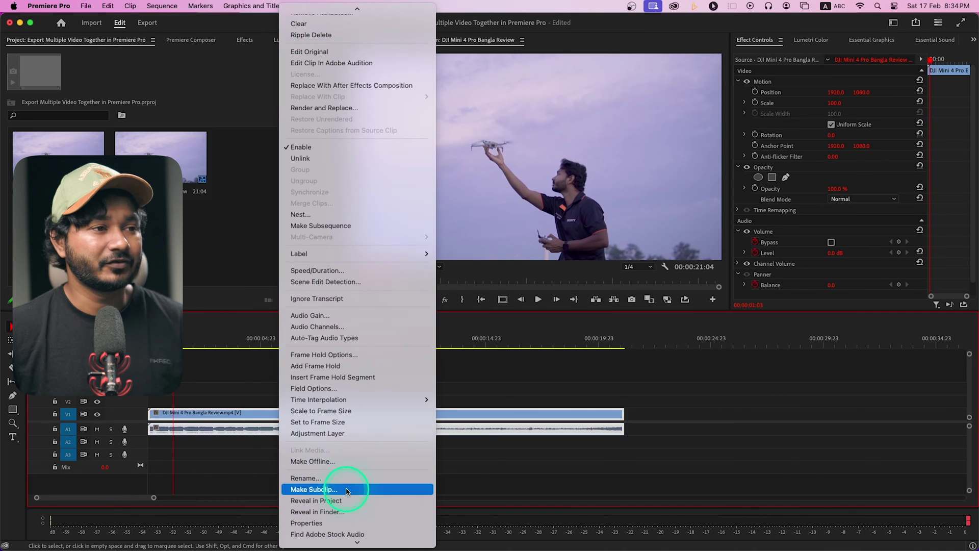
left_click(345, 295)
left_click(407, 410)
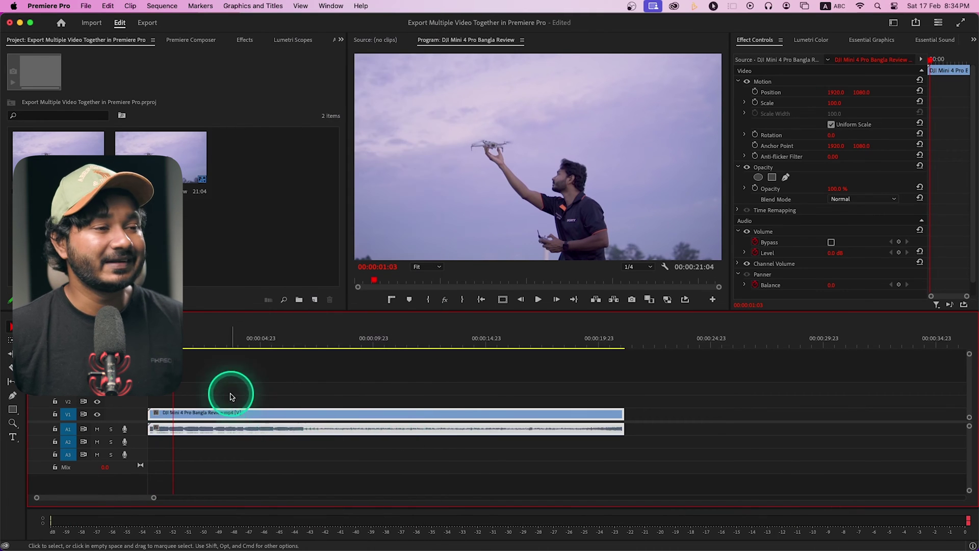
right_click(309, 418)
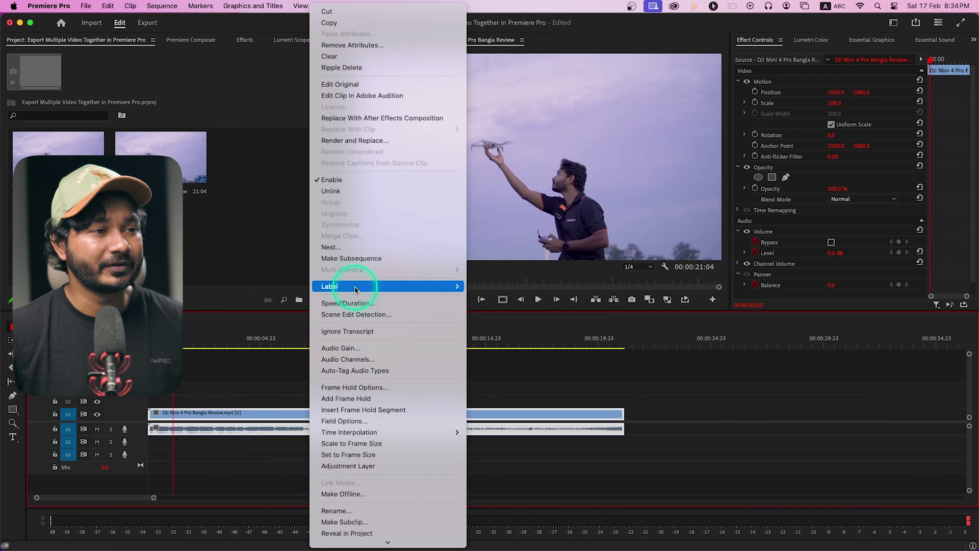
left_click(363, 315)
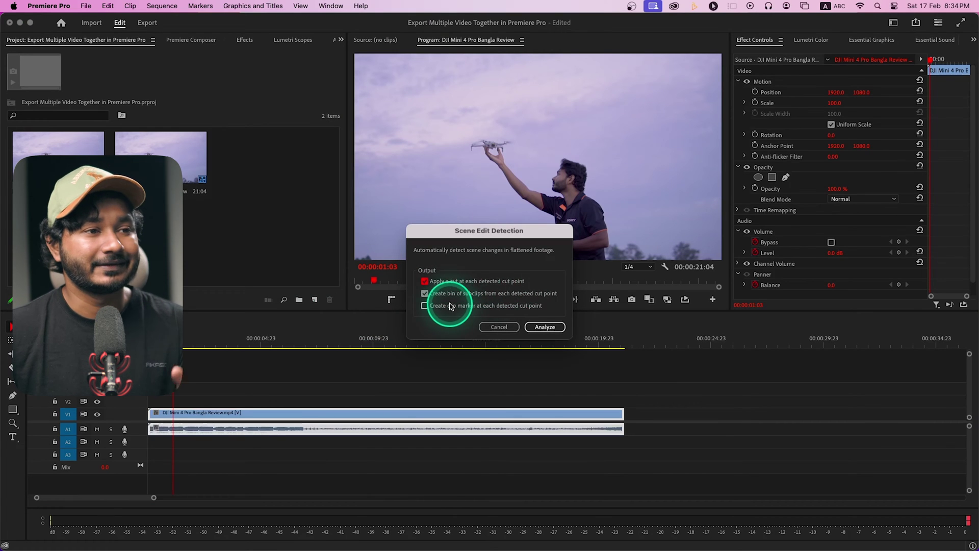
Run the scene analysis and look inside the new 12-item subclip bin
left_click(540, 327)
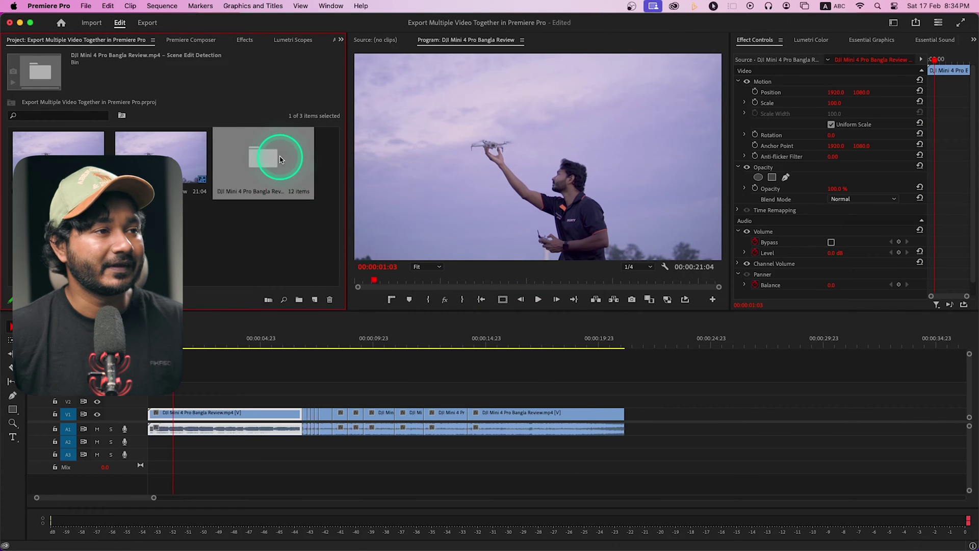
double_click(279, 159)
left_click(12, 103)
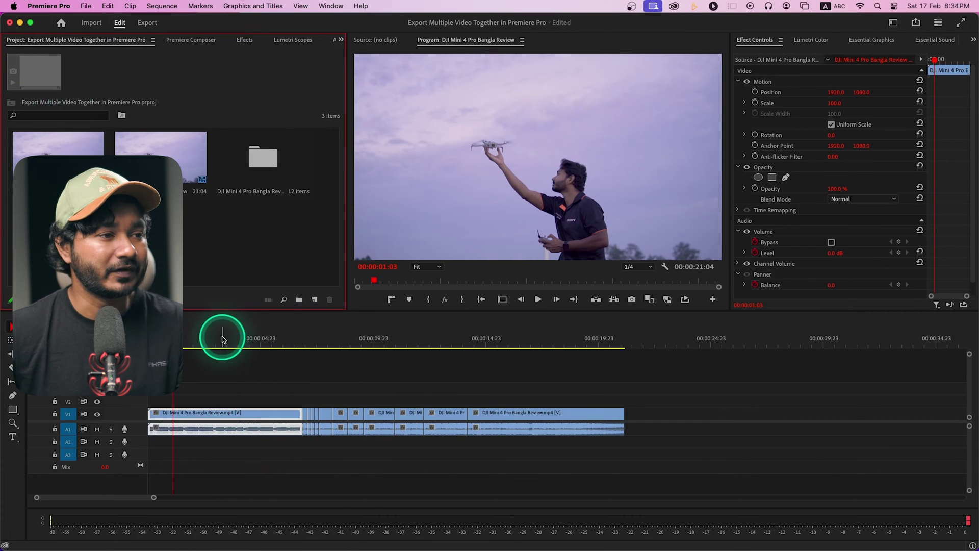
Check scenes at 00:00:12:14 and 00:00:17:14, then select three cut pieces on the timeline
left_click(432, 343)
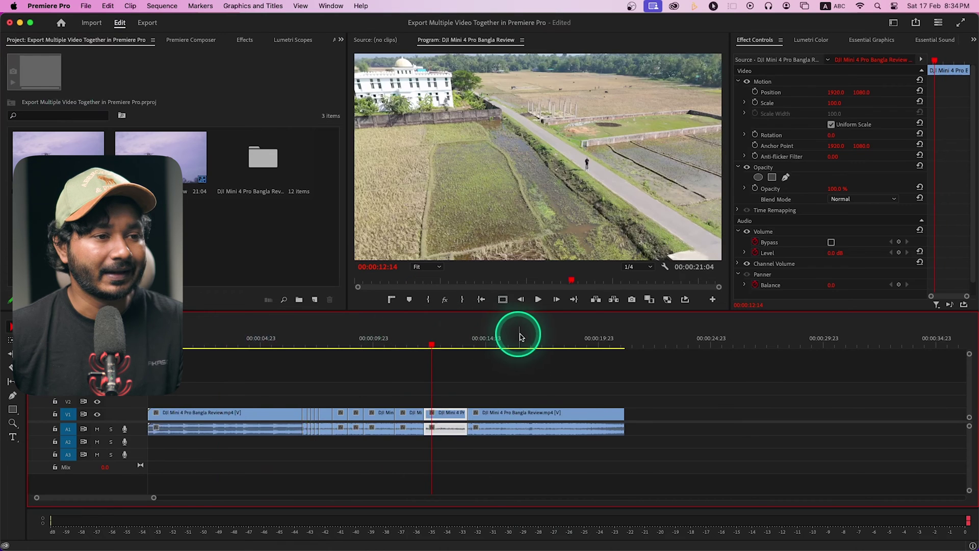
left_click(545, 342)
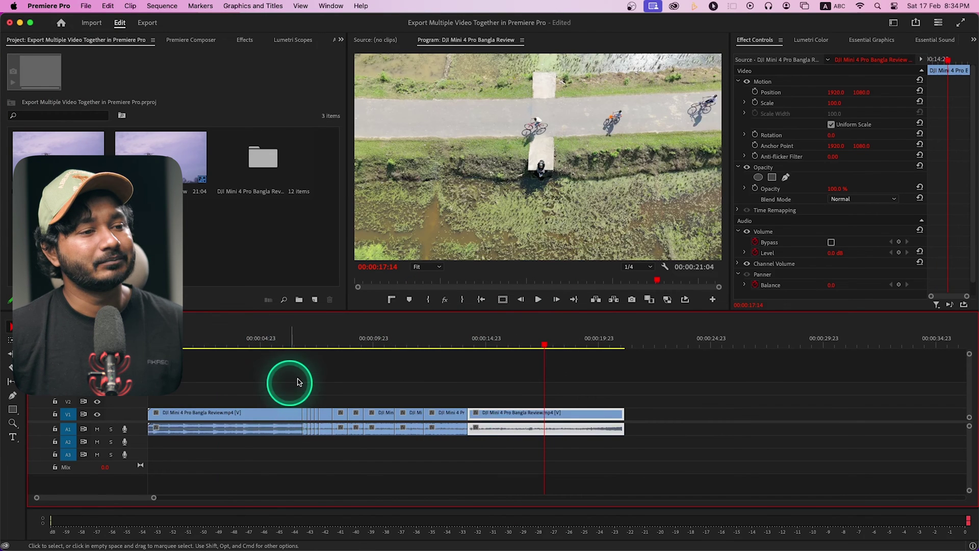
left_click(236, 422)
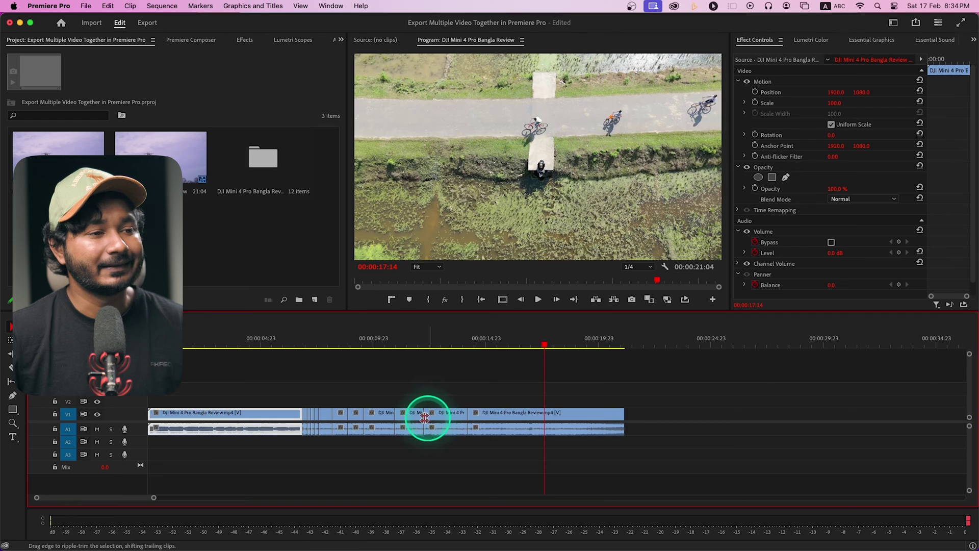
left_click(384, 418)
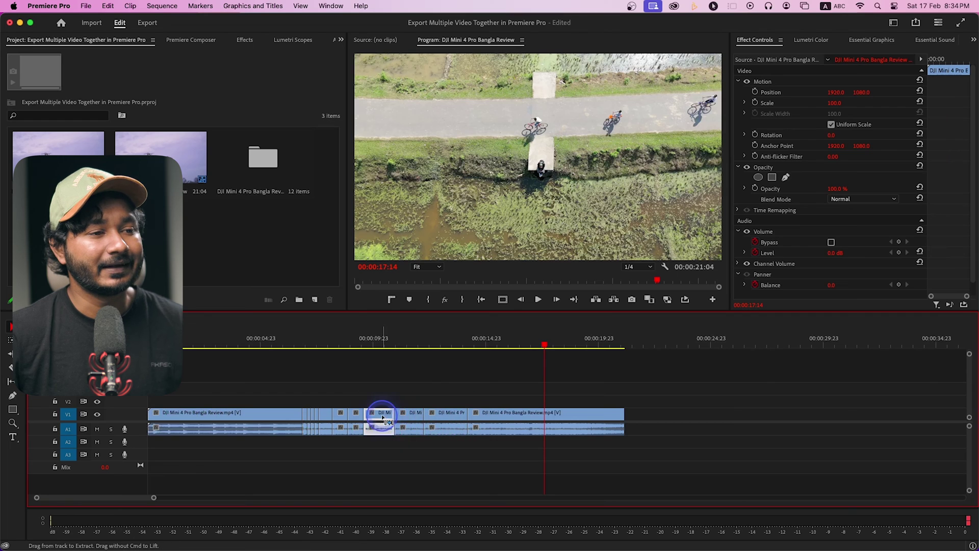
left_click(238, 414)
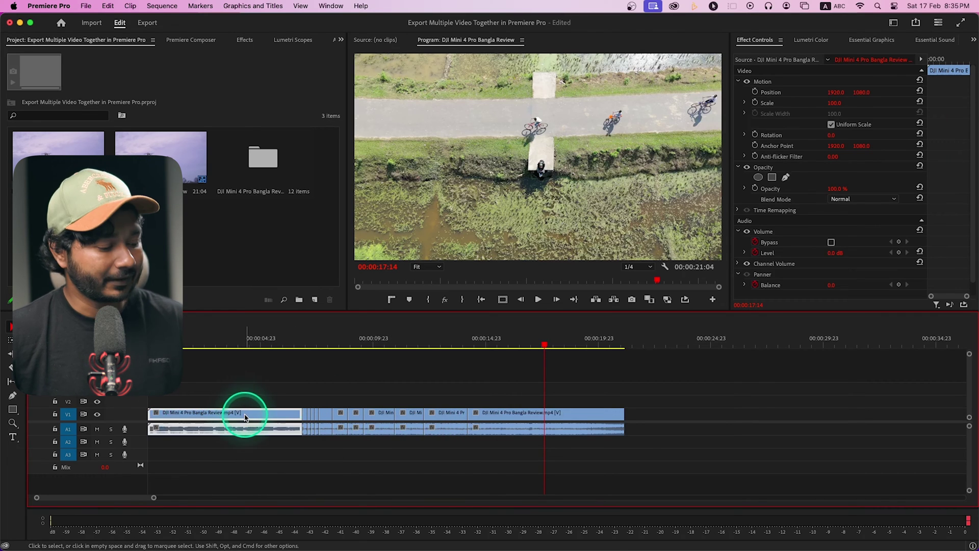
left_click(382, 415, "shift")
left_click(445, 418, "shift")
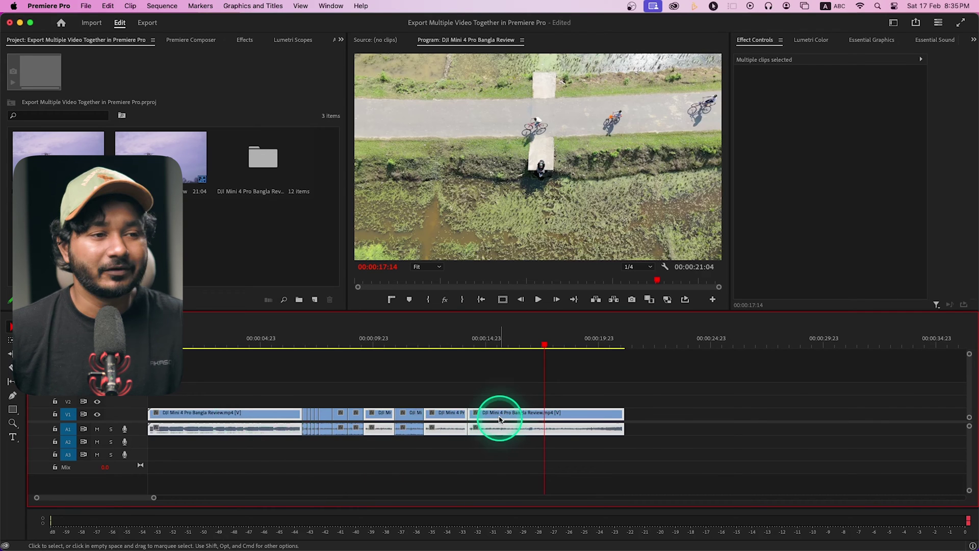
right_click(500, 418)
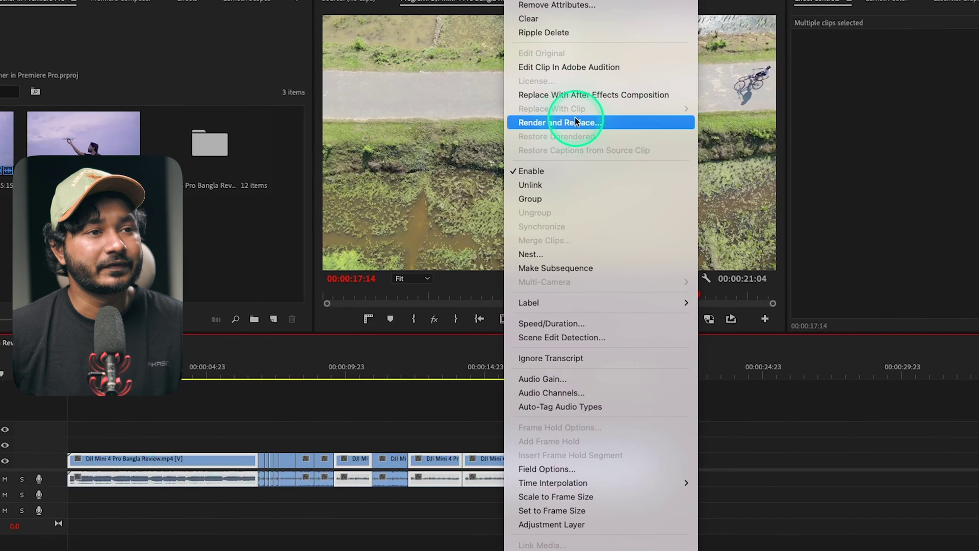
left_click(569, 122)
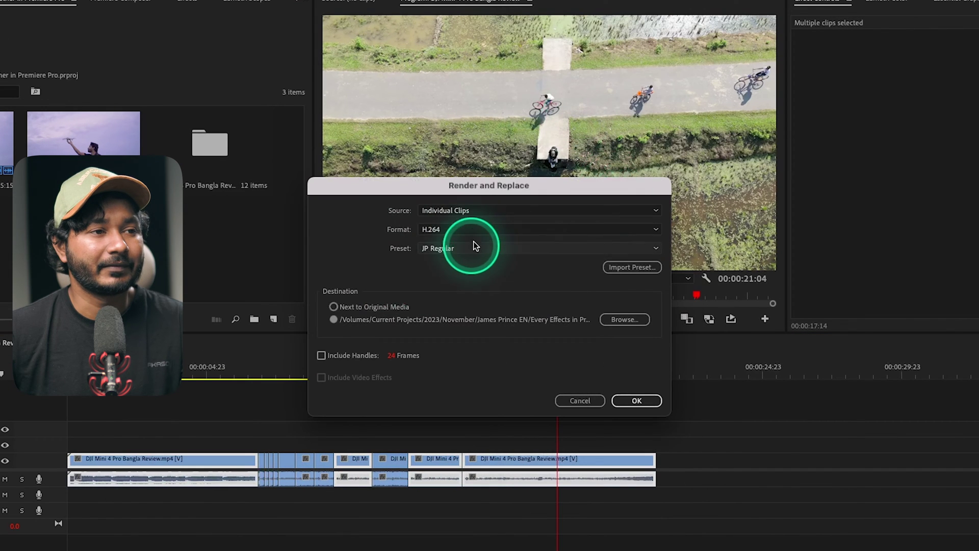
left_click(477, 210)
left_click(461, 236)
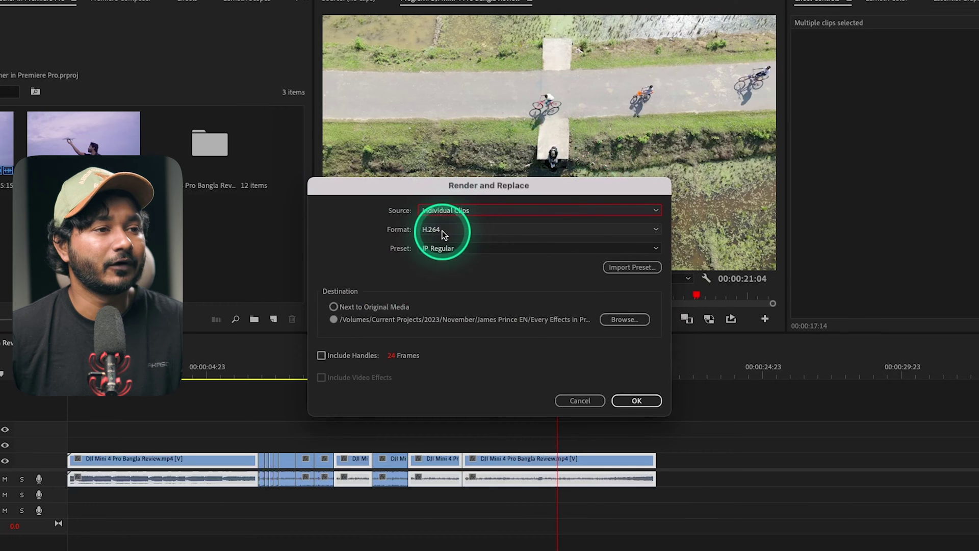
left_click(442, 231)
left_click(482, 253)
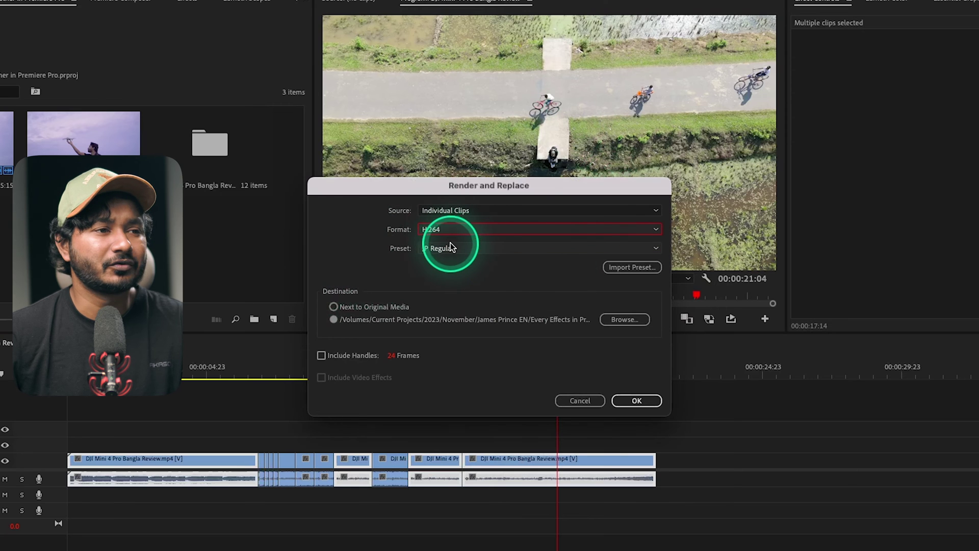
left_click(450, 248)
left_click(430, 265)
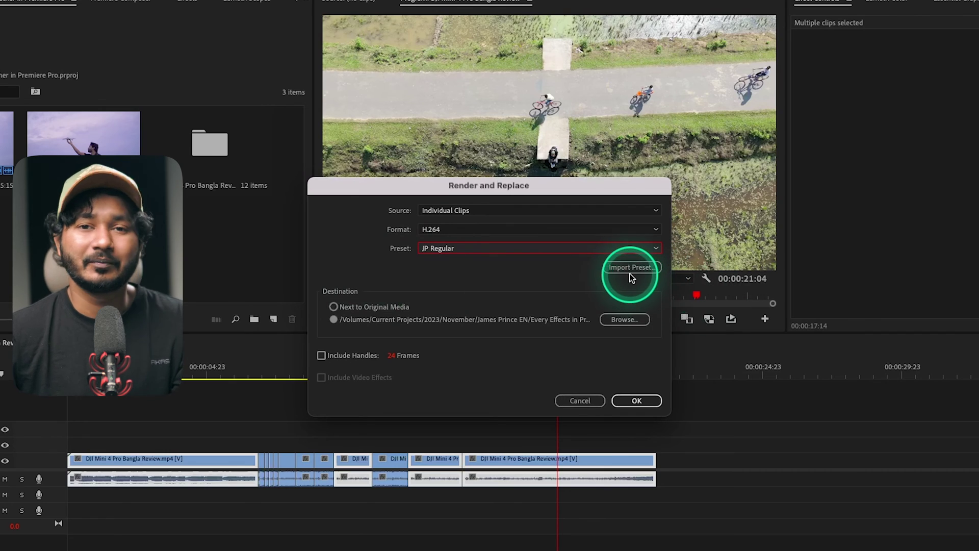
left_click(577, 401)
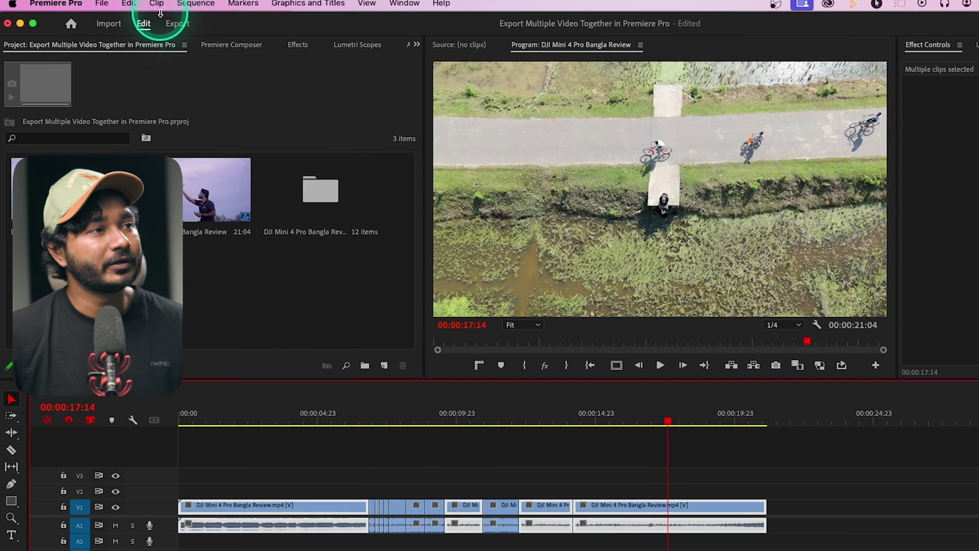
left_click(133, 5)
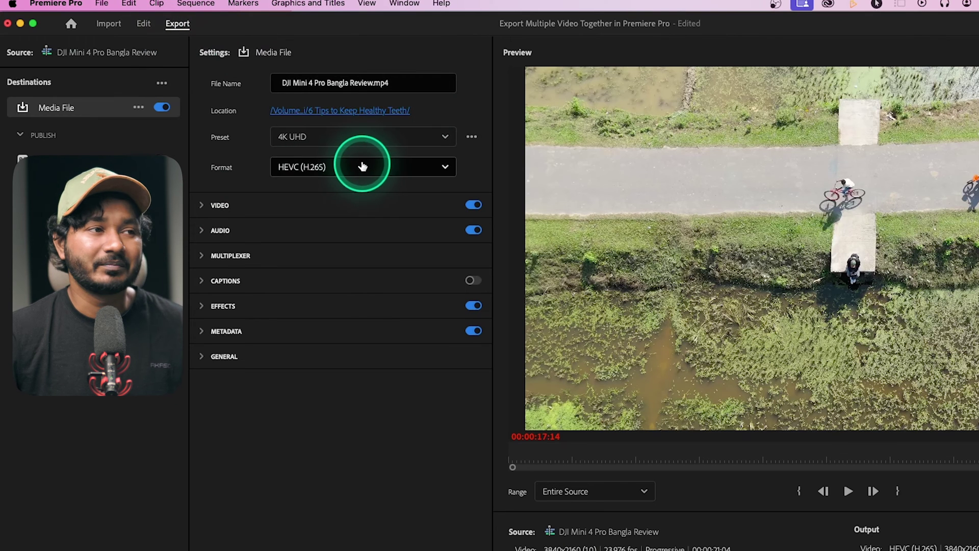
left_click(305, 197)
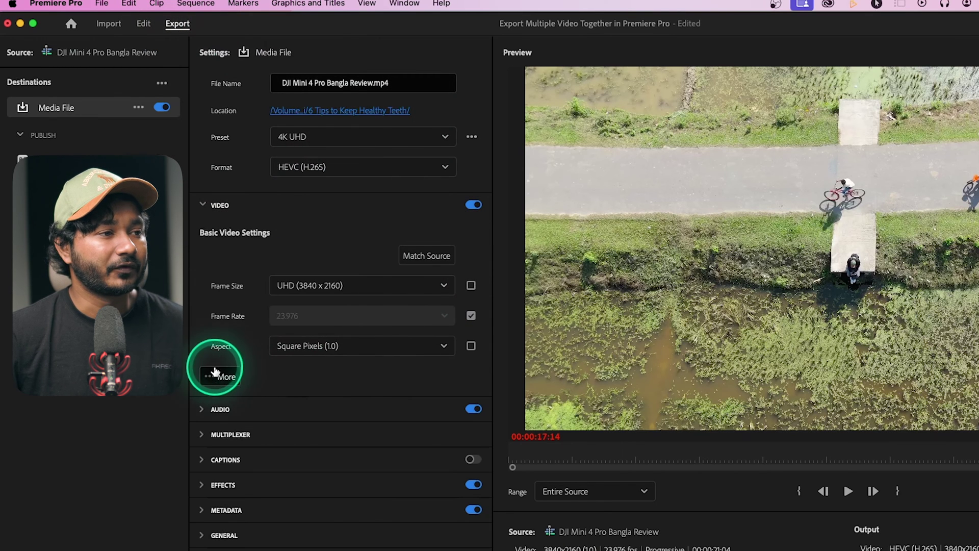
left_click(230, 376)
scroll(420, 422, "down", 5)
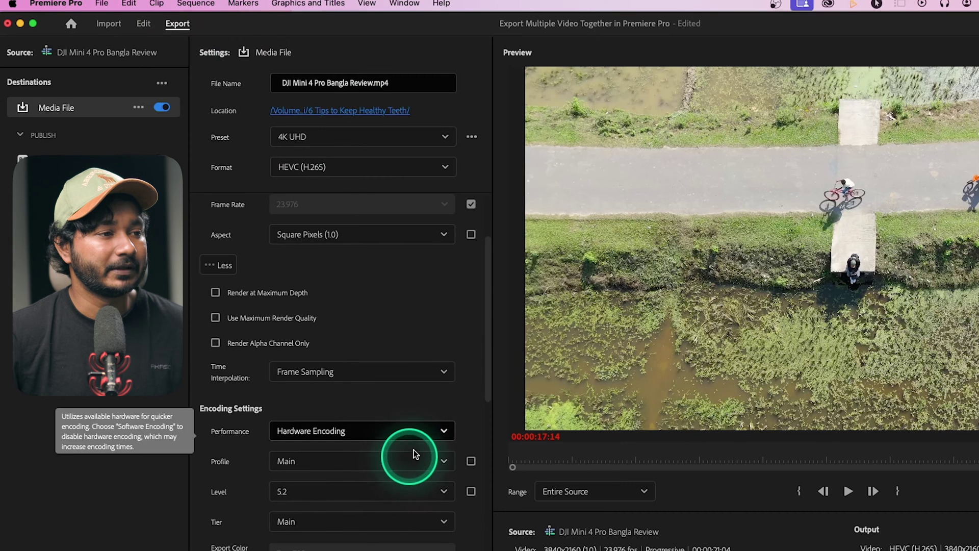
scroll(420, 443, "up", 5)
left_click(334, 138)
left_click(329, 146)
left_click(356, 137)
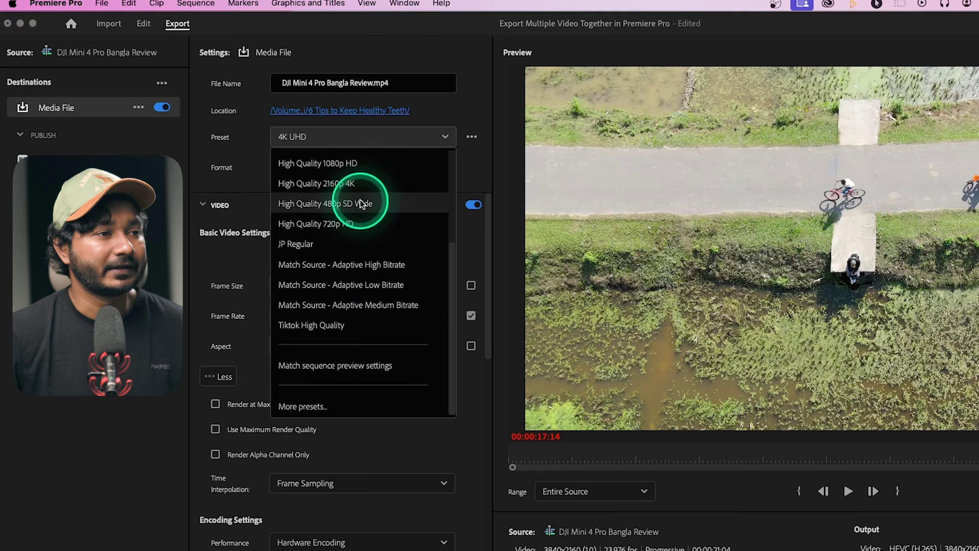
left_click(351, 239)
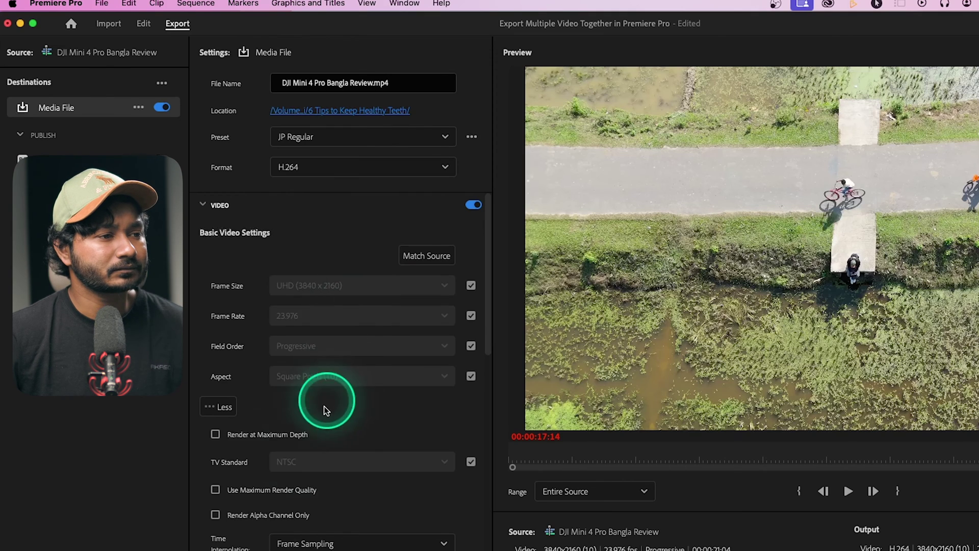
scroll(299, 454, "down", 1)
left_click(216, 408)
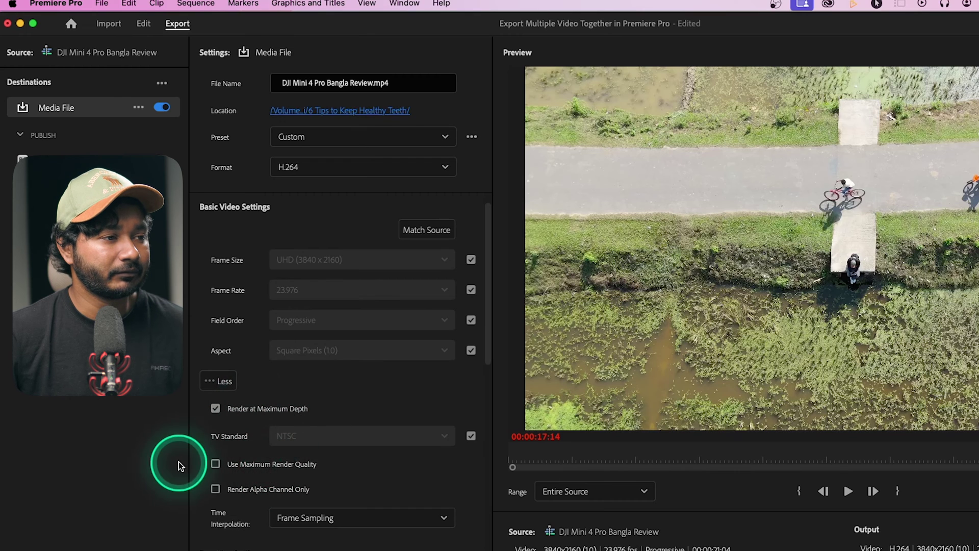
left_click(250, 465)
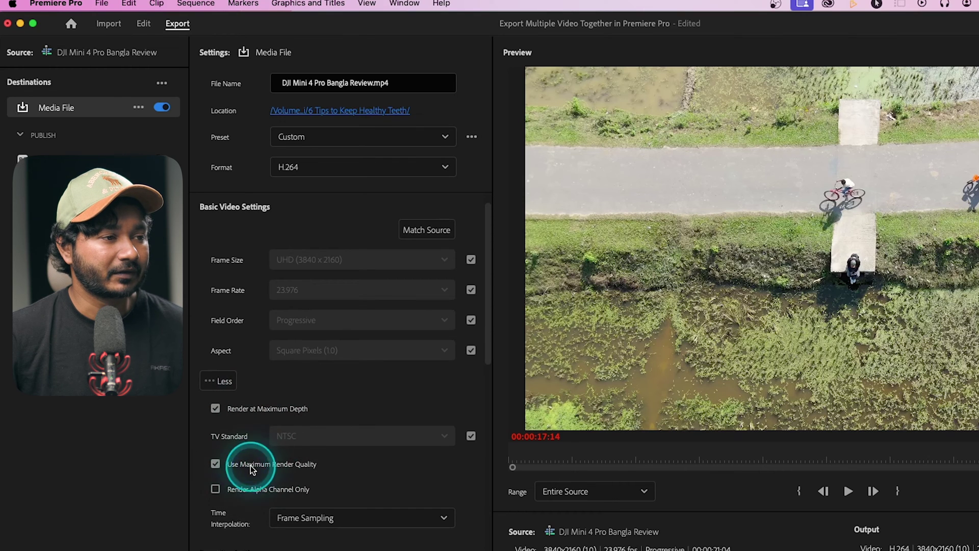
left_click(471, 136)
left_click(455, 163)
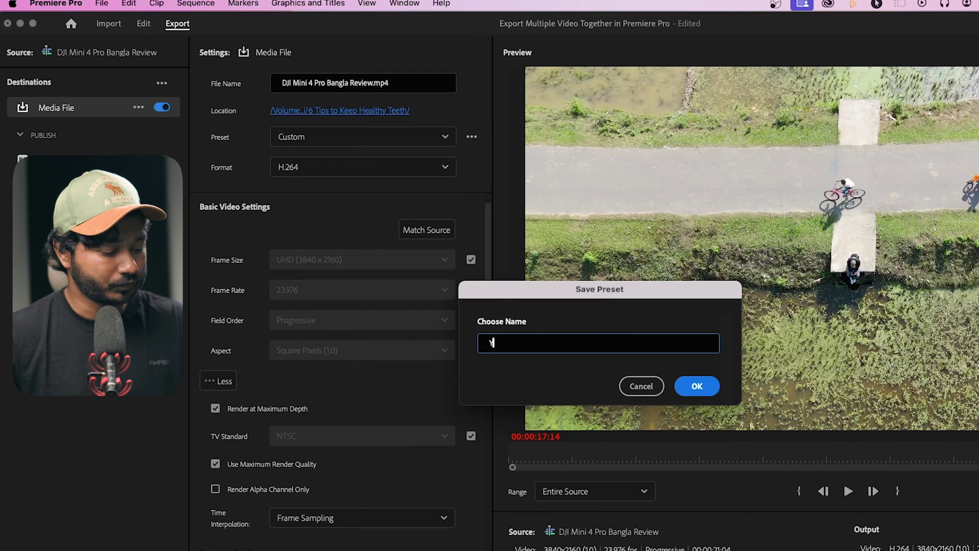
left_click(697, 386)
left_click(286, 180)
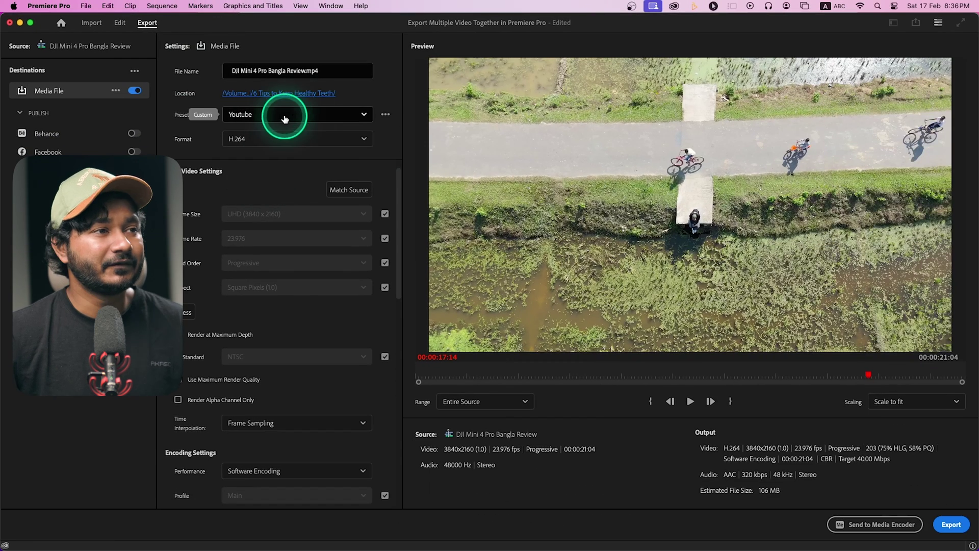
left_click(294, 119)
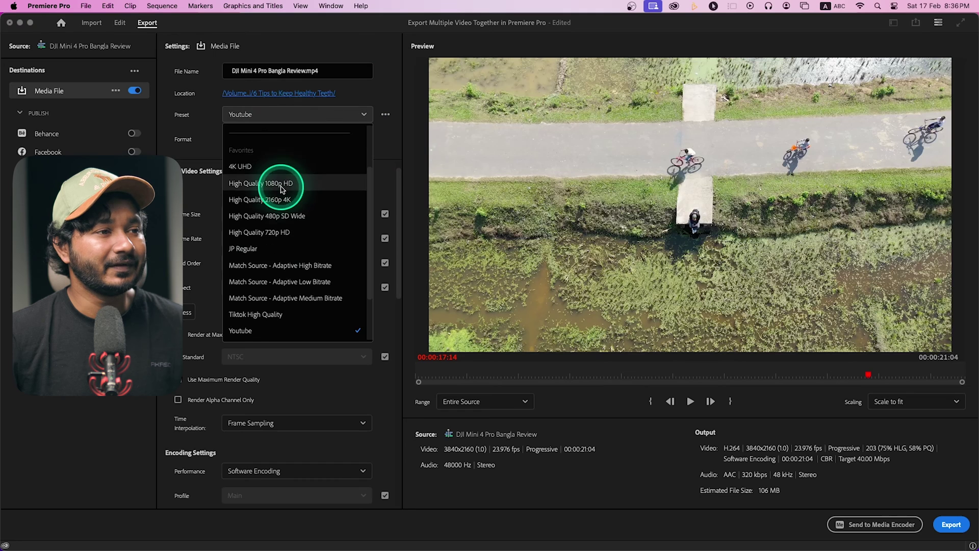
left_click(273, 333)
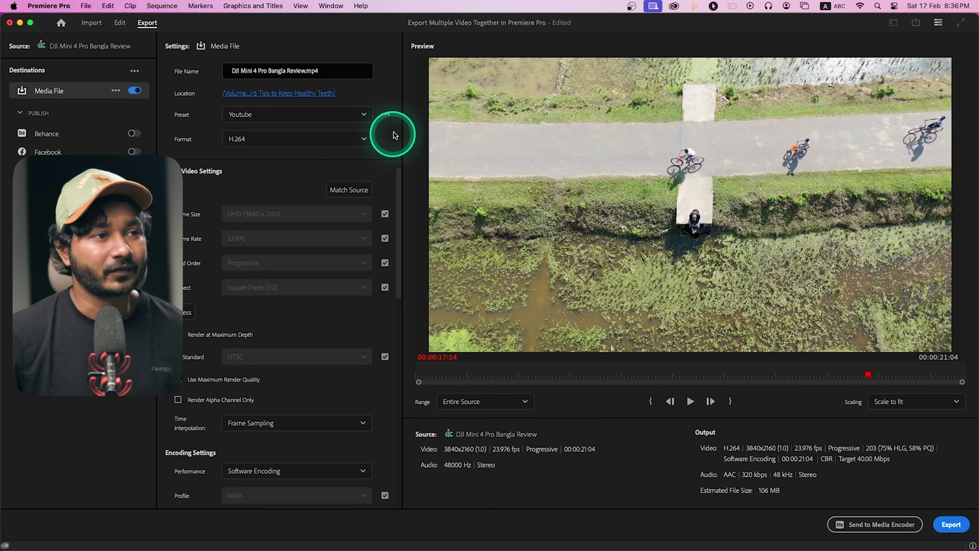
left_click(387, 115)
Export the Youtube custom preset from the preset manager as Youtube.epr on the Desktop
left_click(386, 115)
left_click(387, 116)
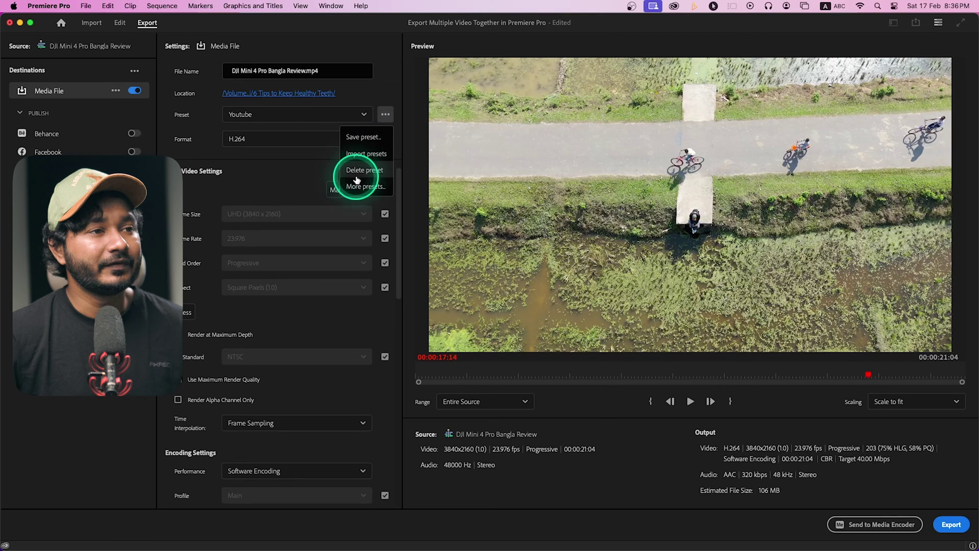
left_click(365, 187)
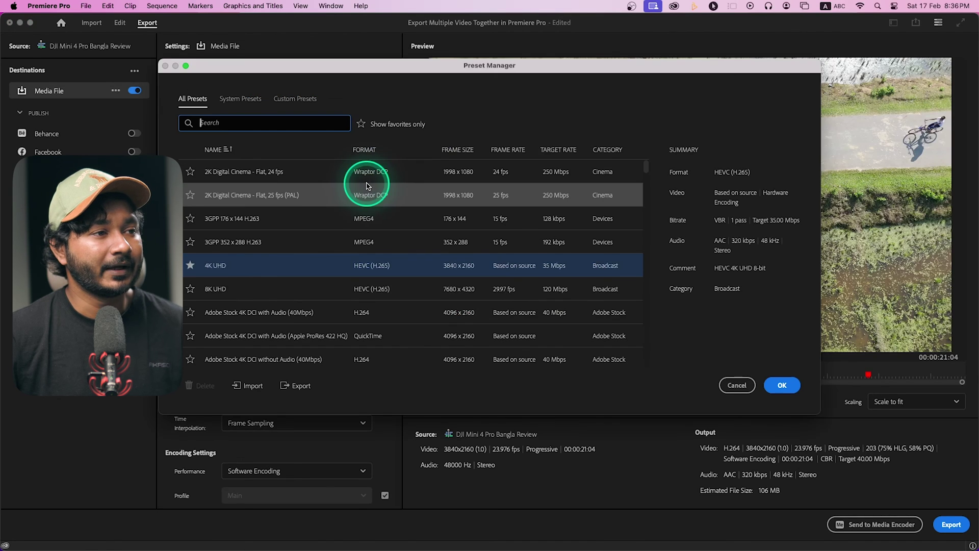
left_click(295, 100)
left_click(222, 217)
left_click(242, 219)
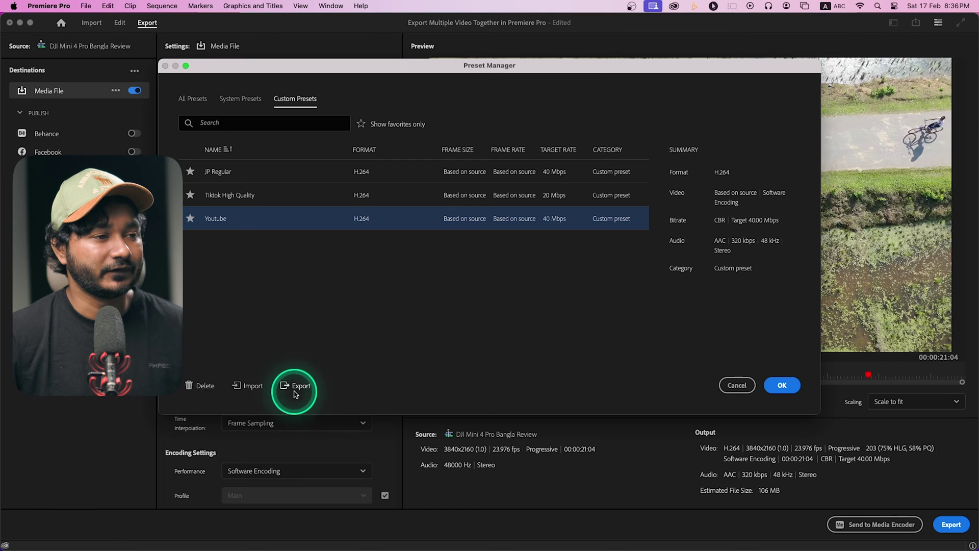
left_click(299, 387)
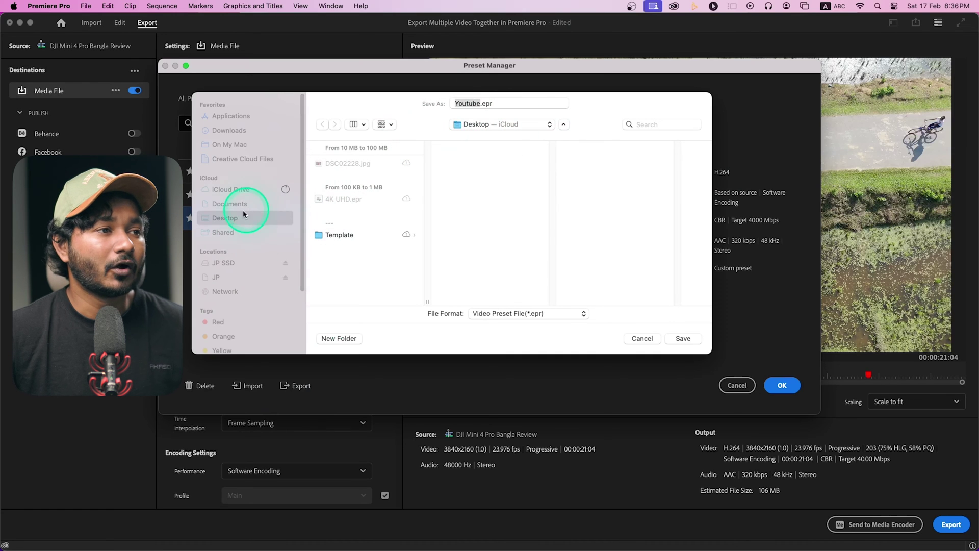
left_click(683, 338)
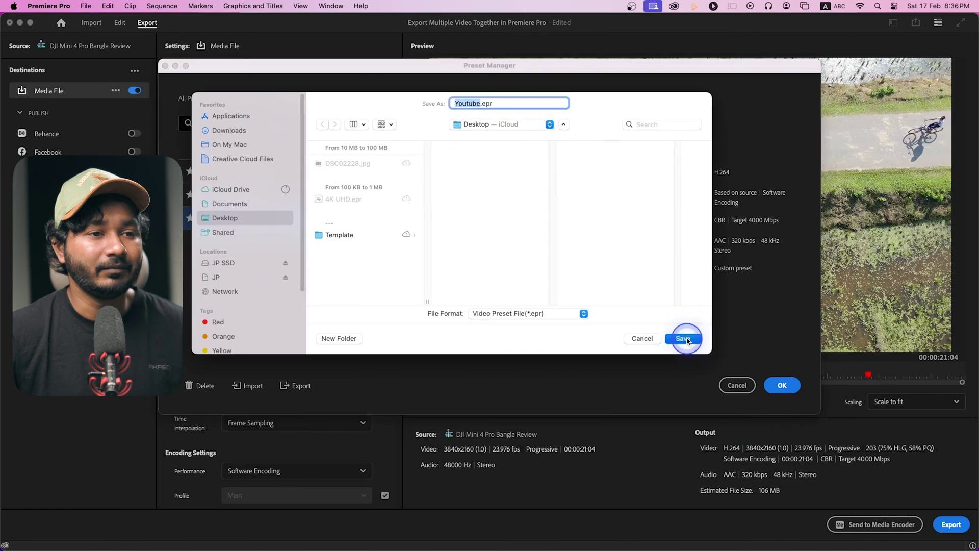
left_click(782, 385)
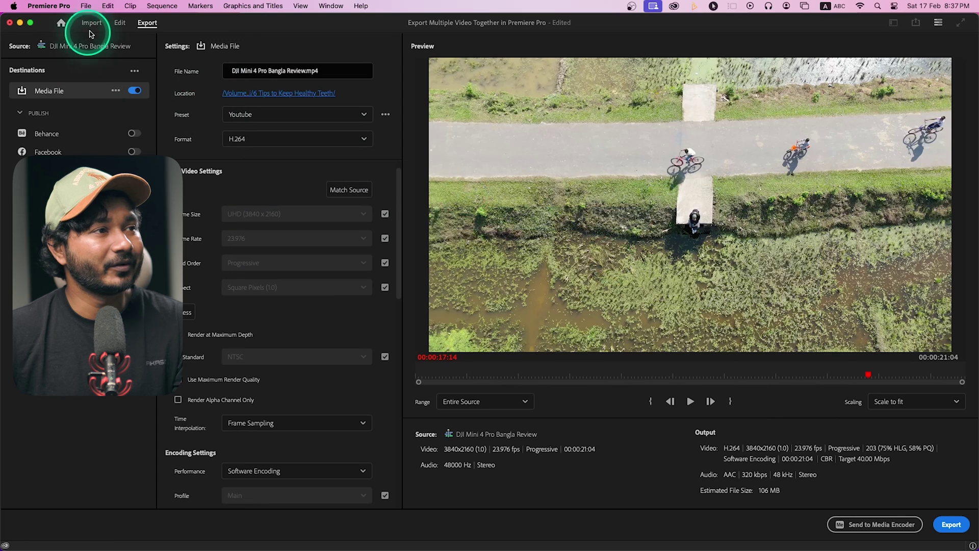
In the Edit workspace, select all the split drone clips on the timeline
left_click(122, 24)
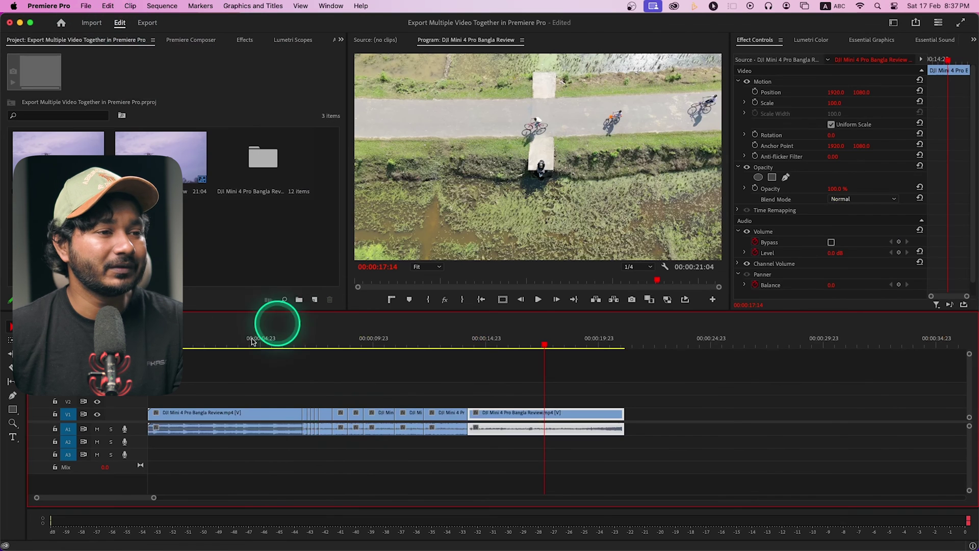
left_click(192, 413)
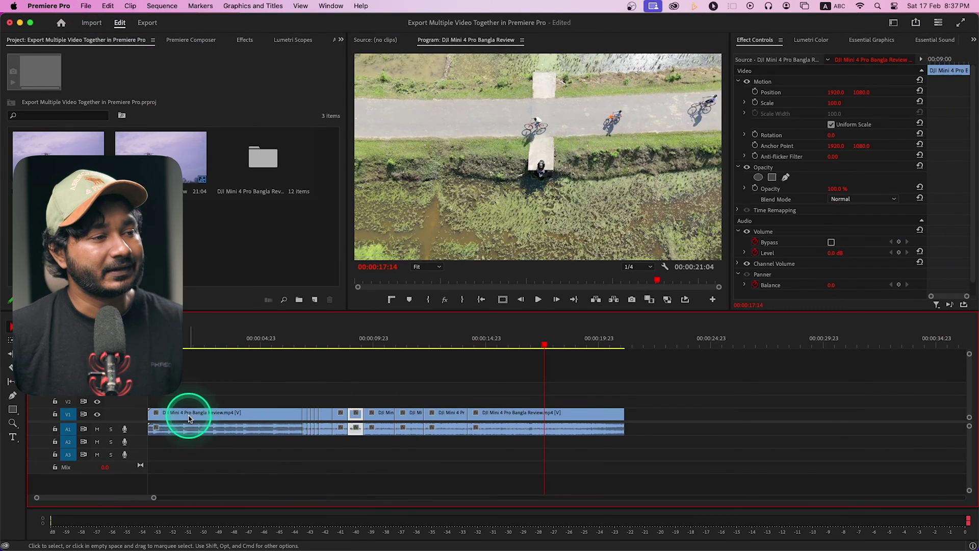
left_click(357, 416, "shift")
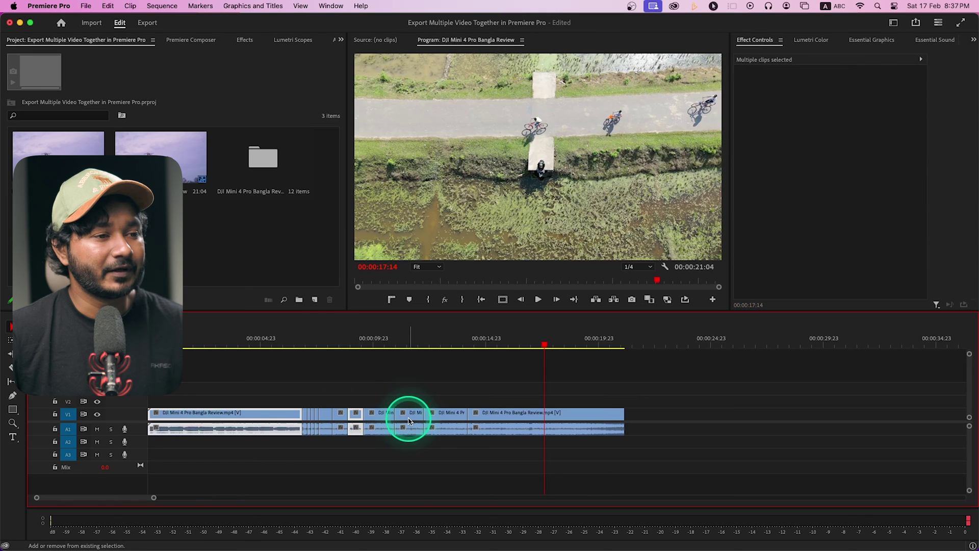
left_click(521, 413, "shift")
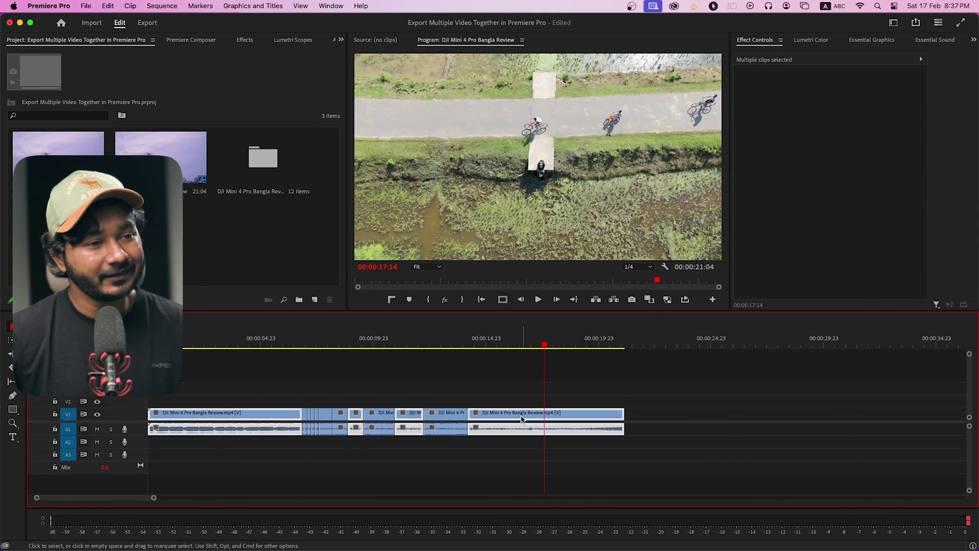
Open Render and Replace for the selected clips and browse to import a preset file
right_click(521, 420)
scroll(601, 455, "down", 10)
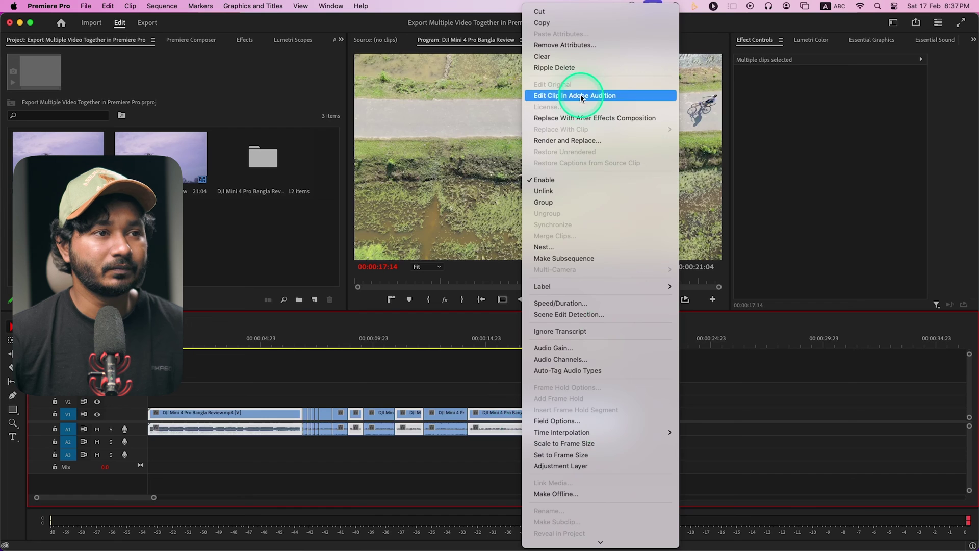
left_click(572, 142)
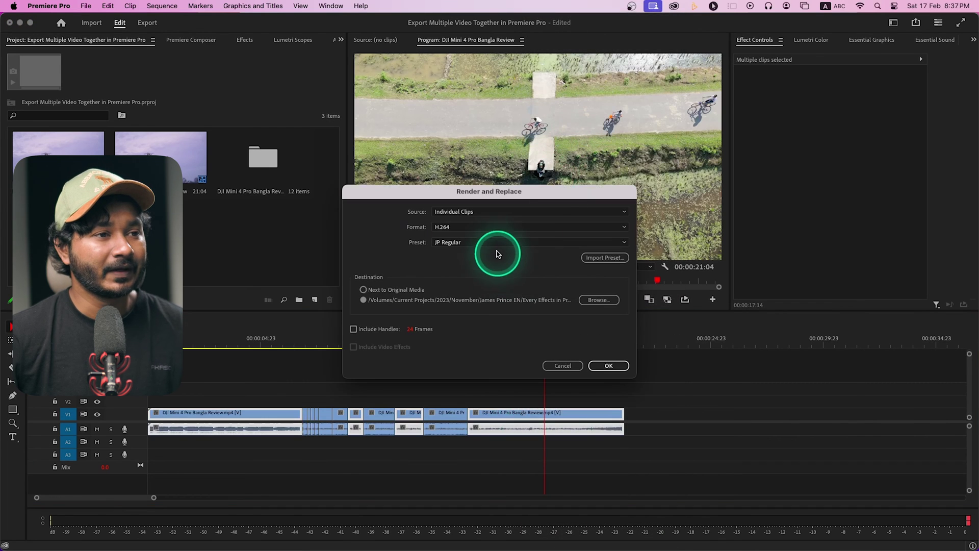
left_click(600, 263)
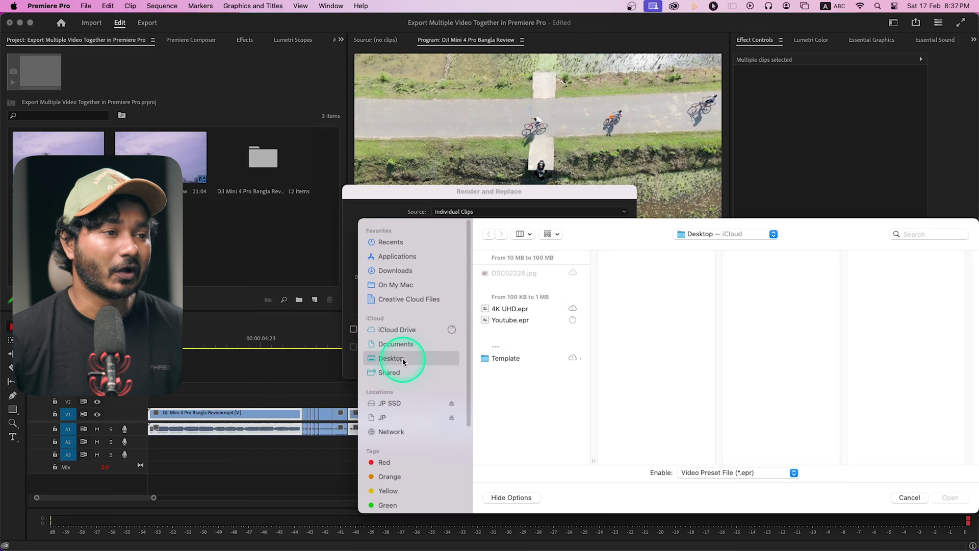
Import Youtube.epr from the Desktop and keep H.264 as the render format
left_click(531, 321)
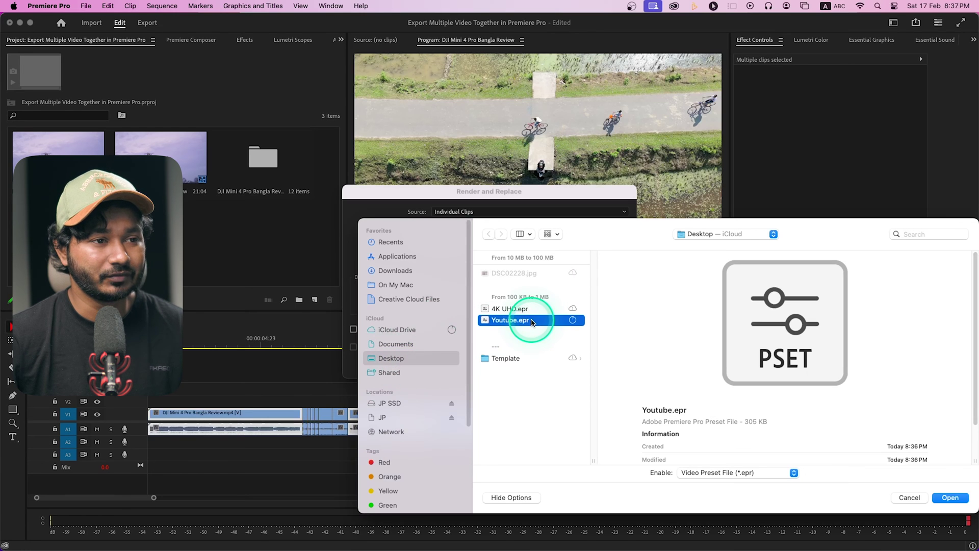
left_click(951, 498)
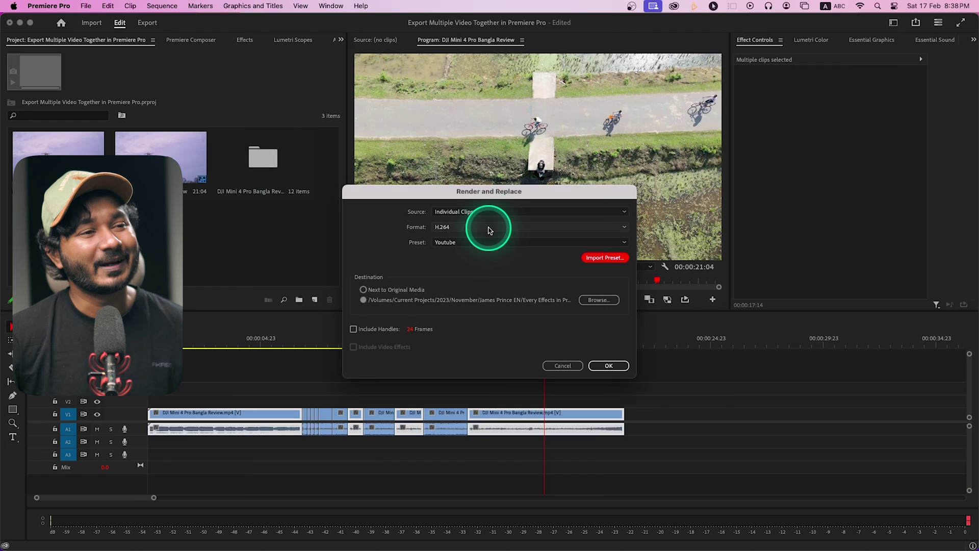
left_click(488, 228)
left_click(489, 249)
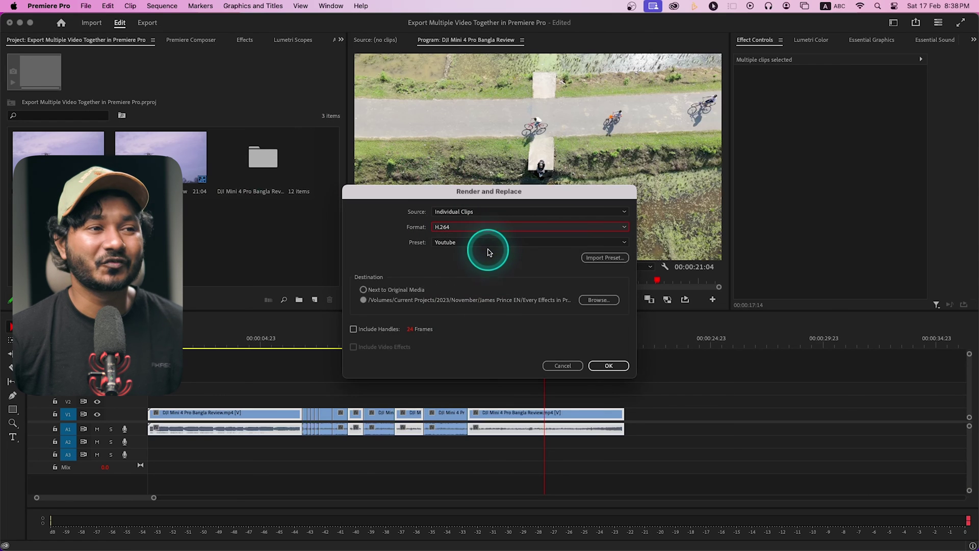
Keep the Youtube preset and set the destination to a new Clips folder on the Desktop
left_click(490, 244)
left_click(493, 262)
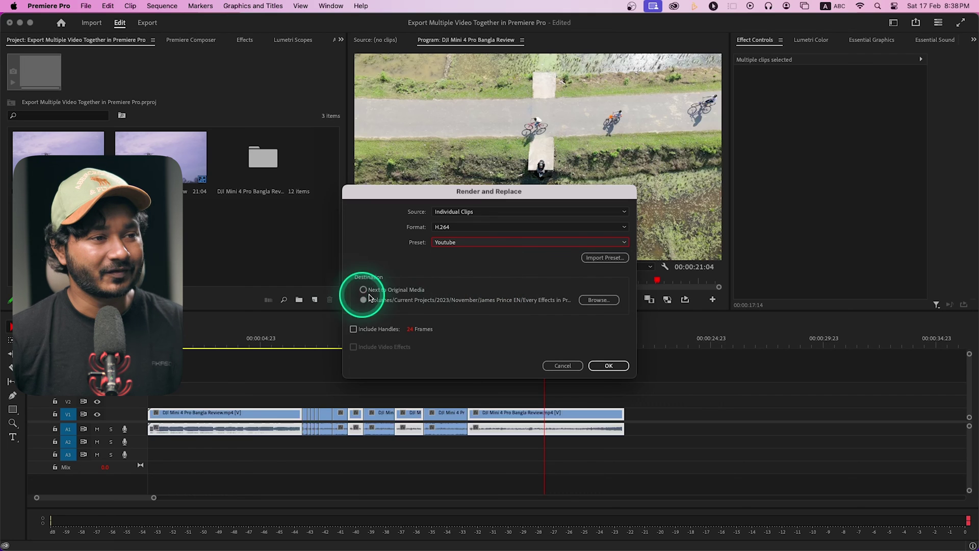
left_click(393, 300)
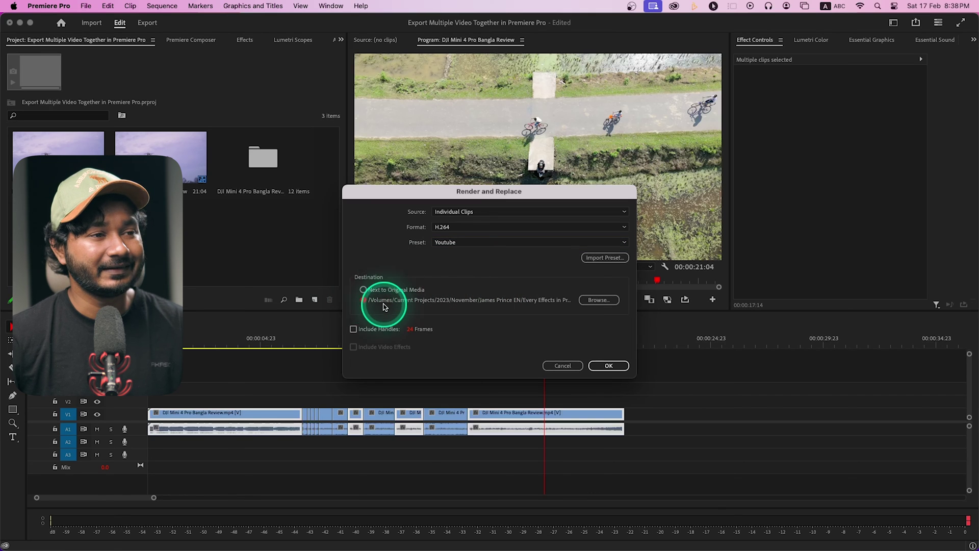
left_click(599, 300)
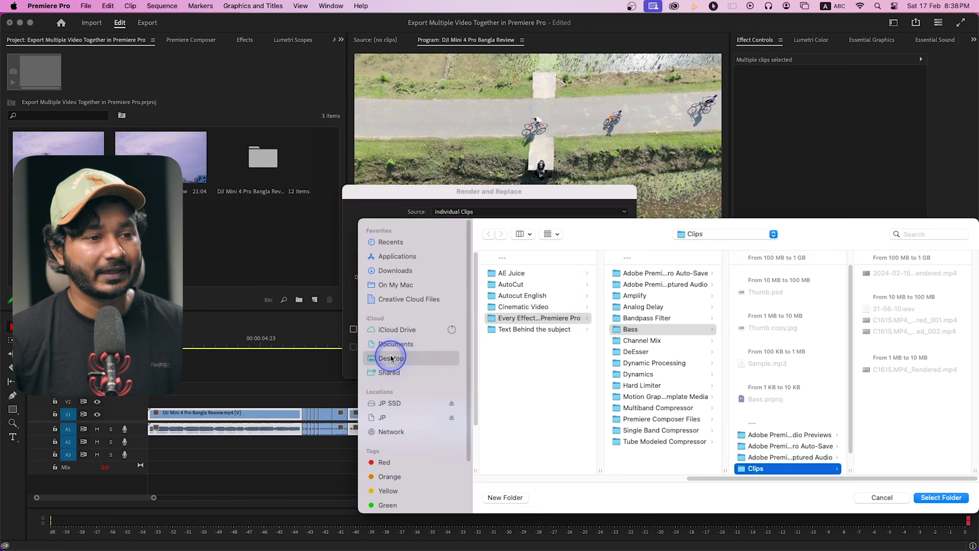
left_click(391, 358)
left_click(508, 496)
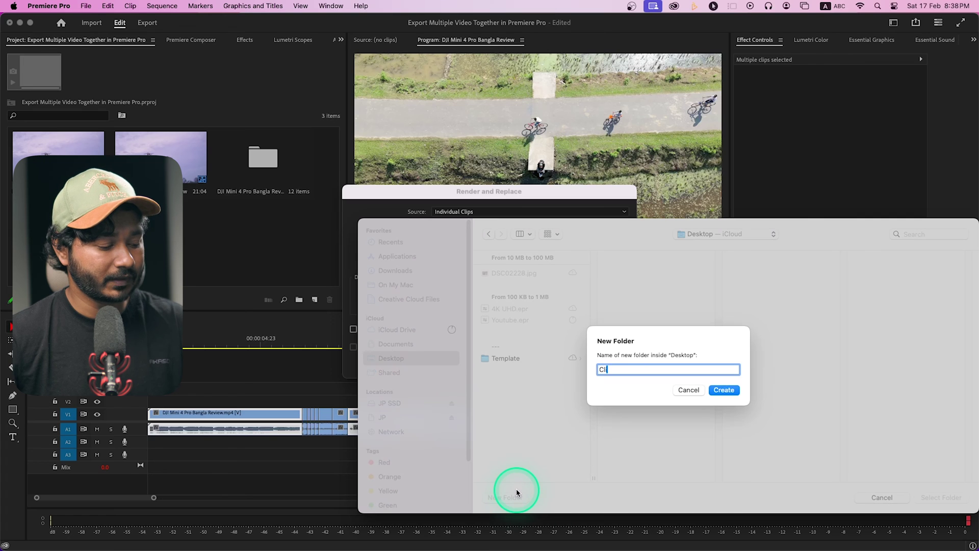
left_click(733, 391)
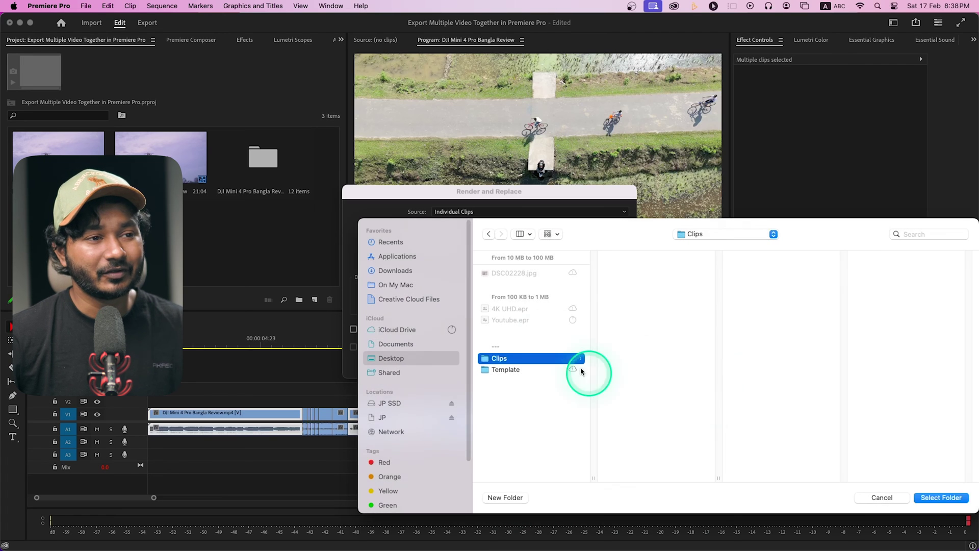
left_click(955, 498)
Start rendering the clips, then bring Finder to the front
left_click(608, 367)
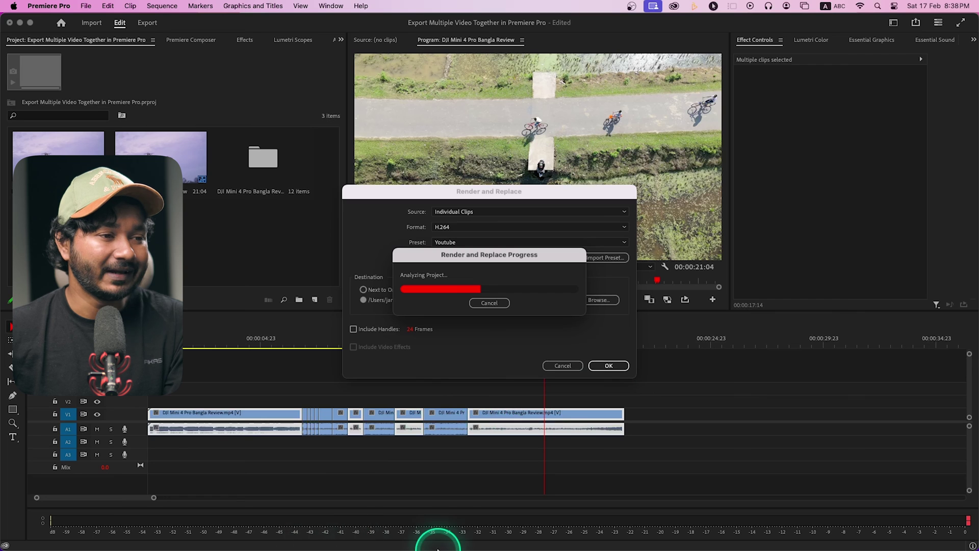
mouse_move(426, 547)
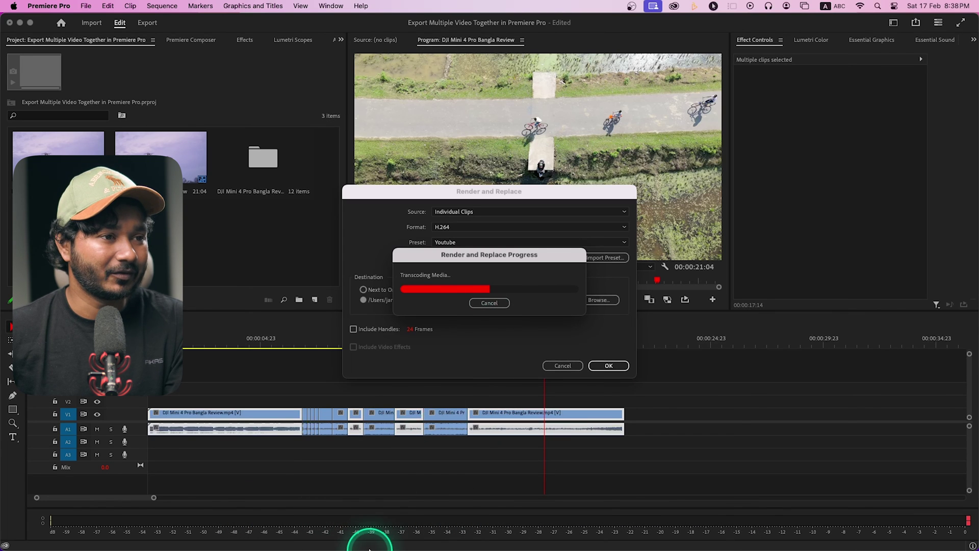
mouse_move(384, 547)
left_click(269, 546)
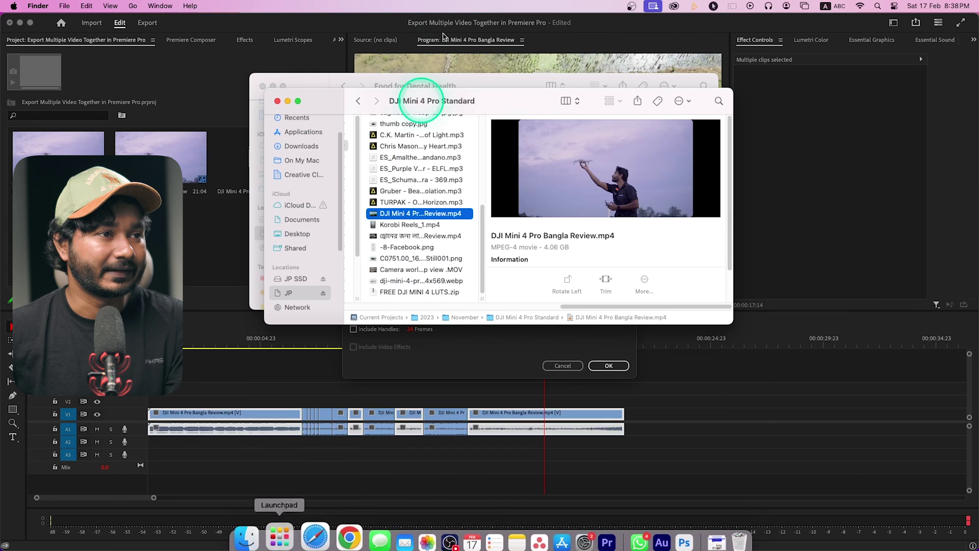
Open the Desktop Clips folder in Finder and select the first rendered mp4 clip
left_click(262, 86)
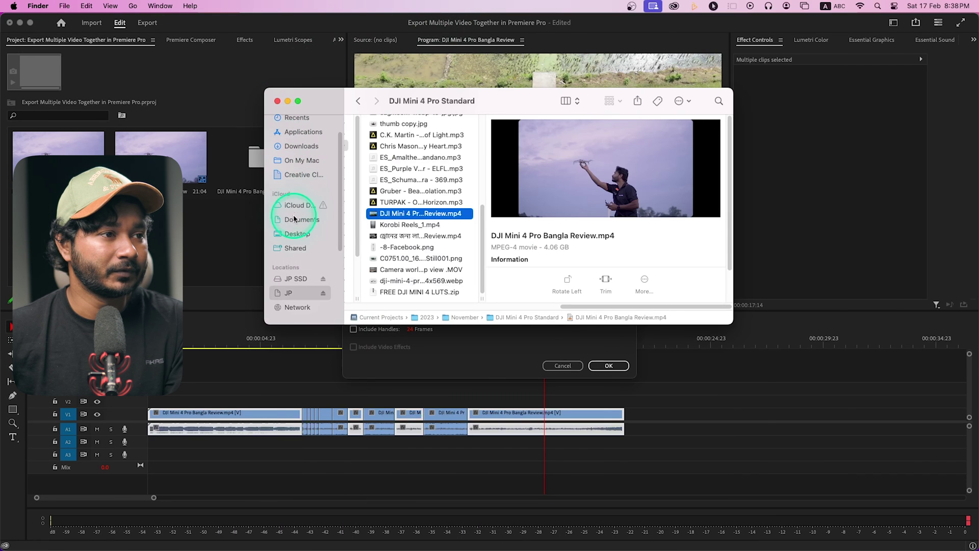
left_click(296, 236)
left_click_drag(492, 94, 480, 33)
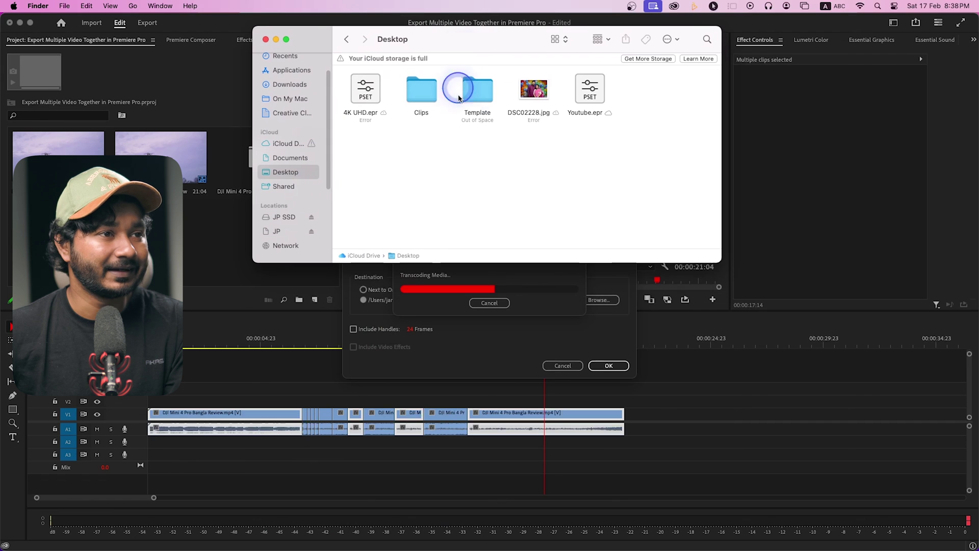
double_click(431, 93)
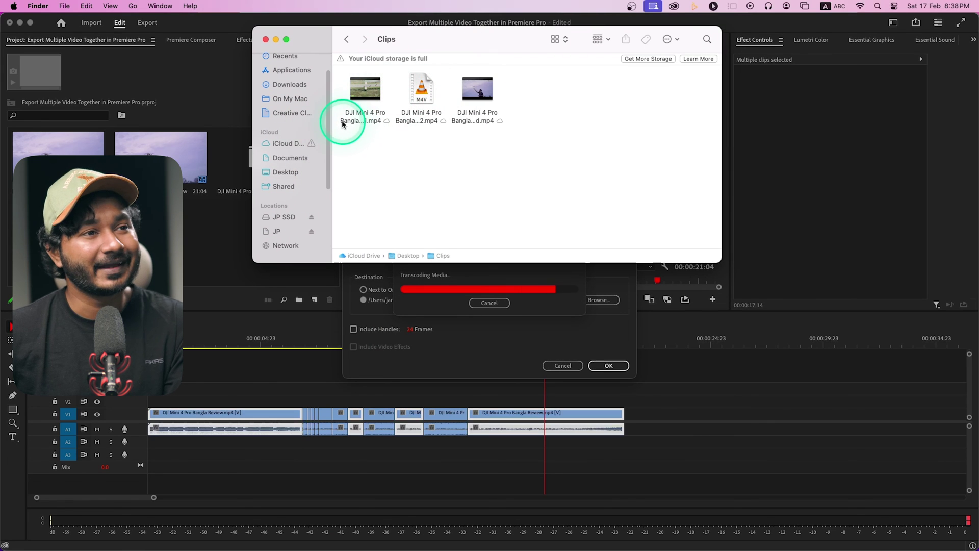
left_click(364, 121)
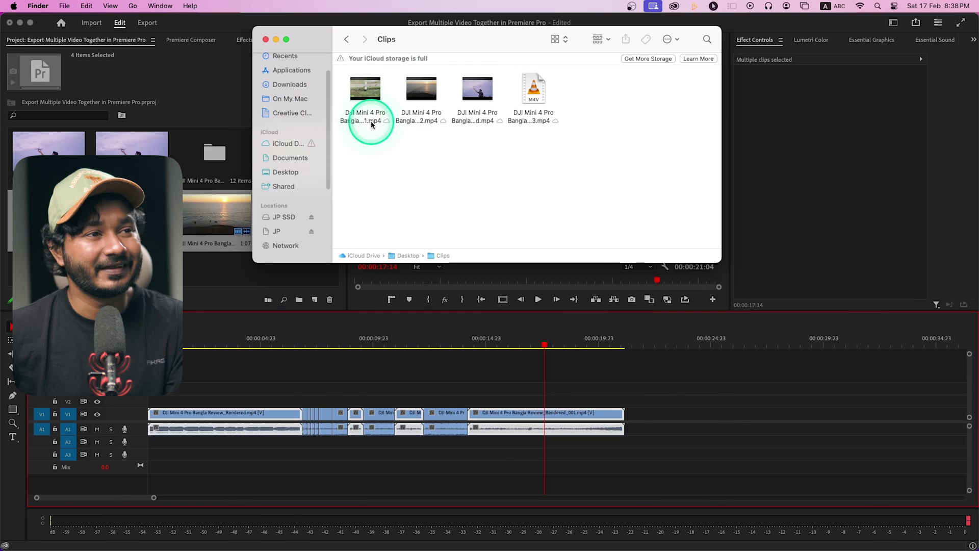